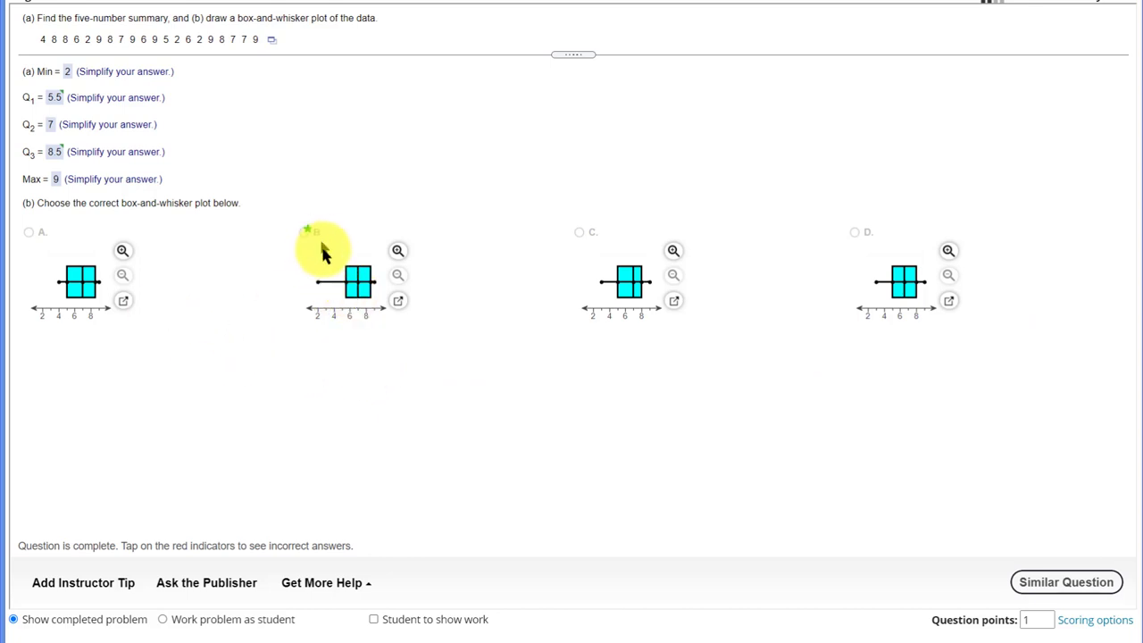
View answer B's boxplot enlarged, then send the question's 20 data values to StatCrunch
click(399, 303)
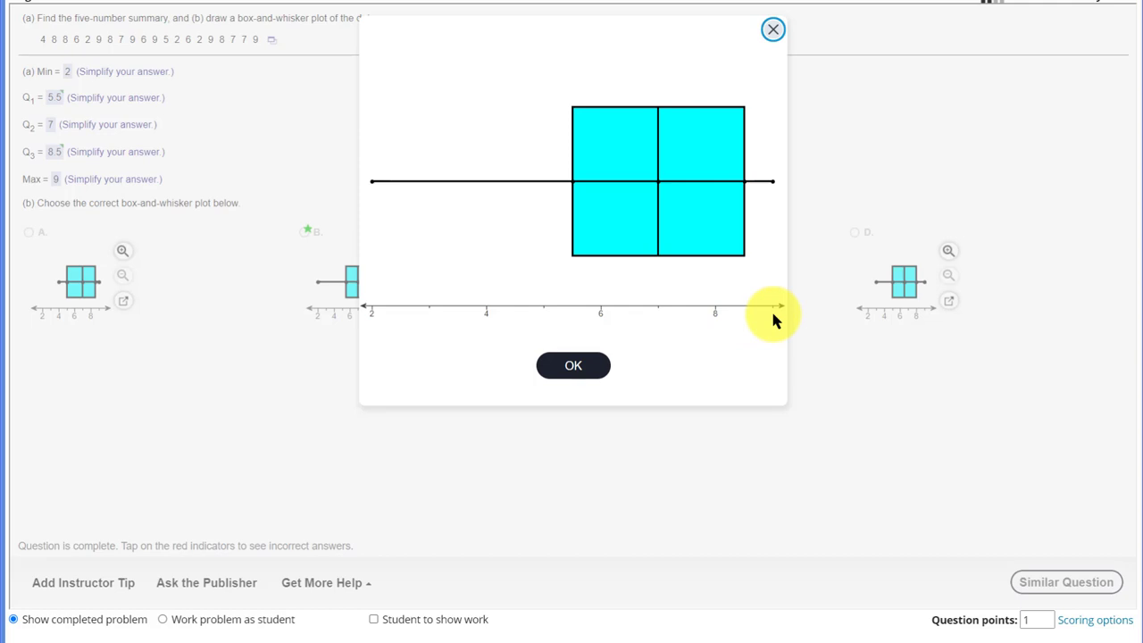
click(772, 32)
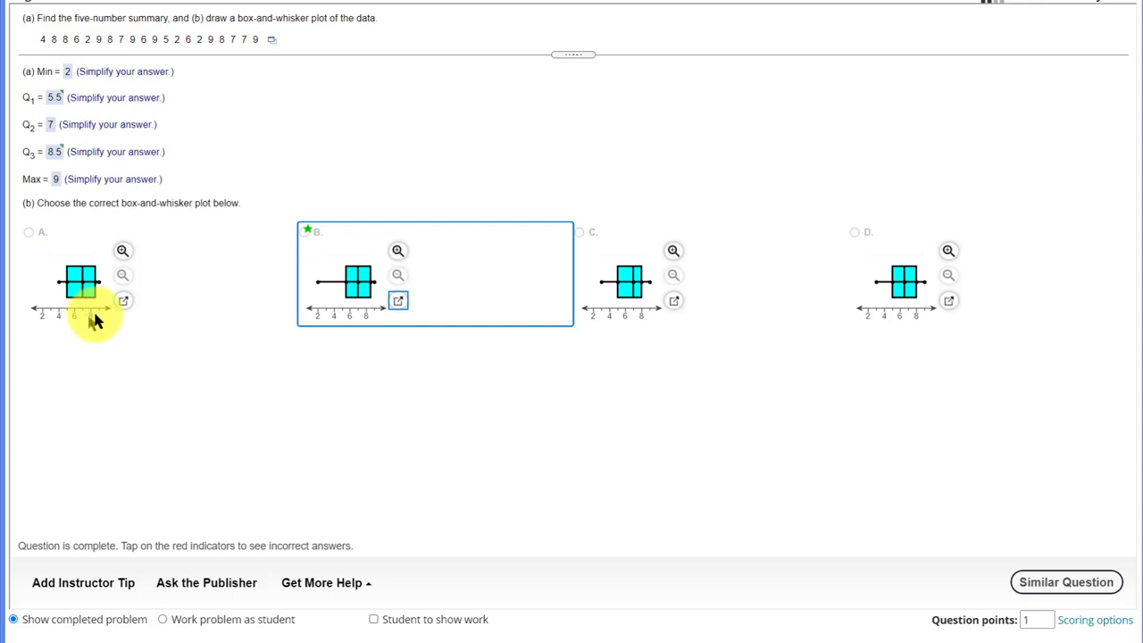
click(272, 41)
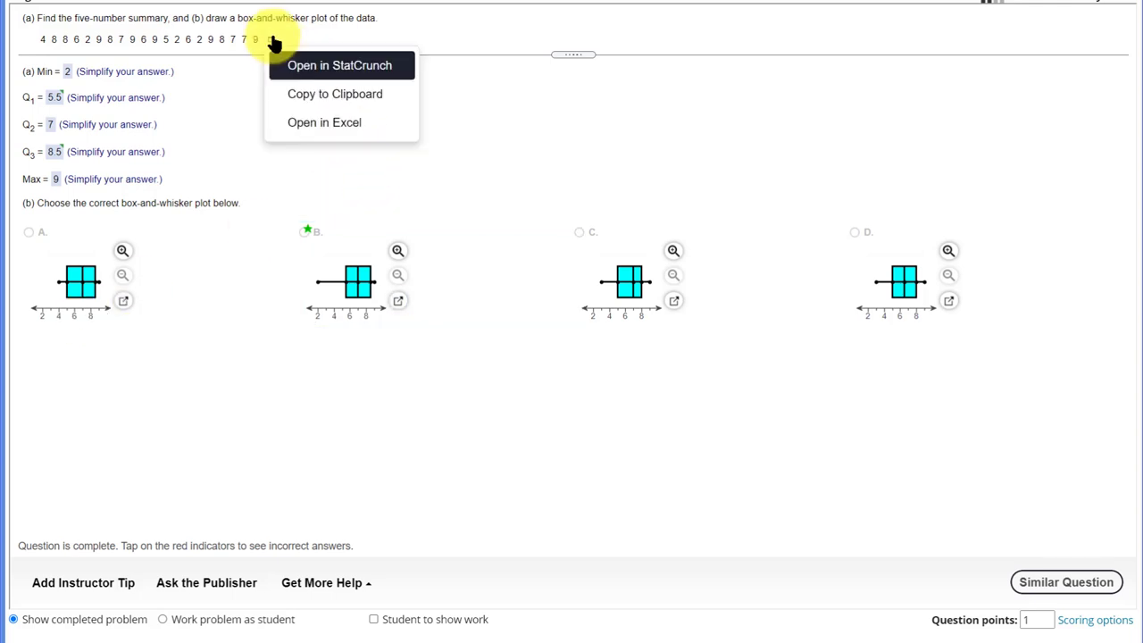
click(308, 66)
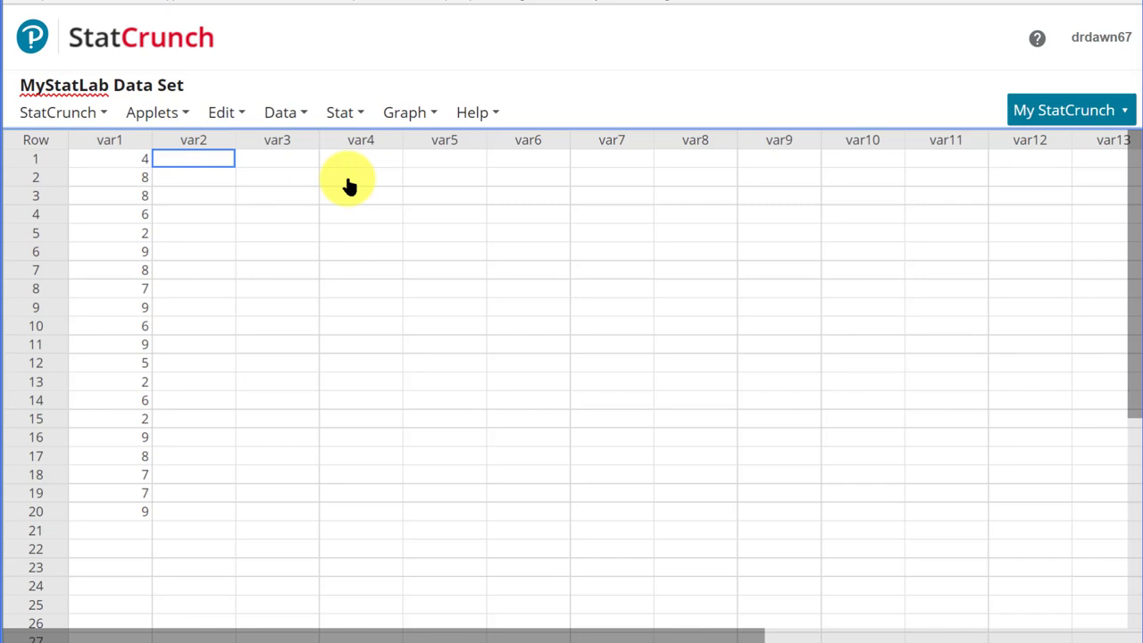
Build a horizontal boxplot of var1 with 'Use fences to identify outliers' unchecked
click(432, 117)
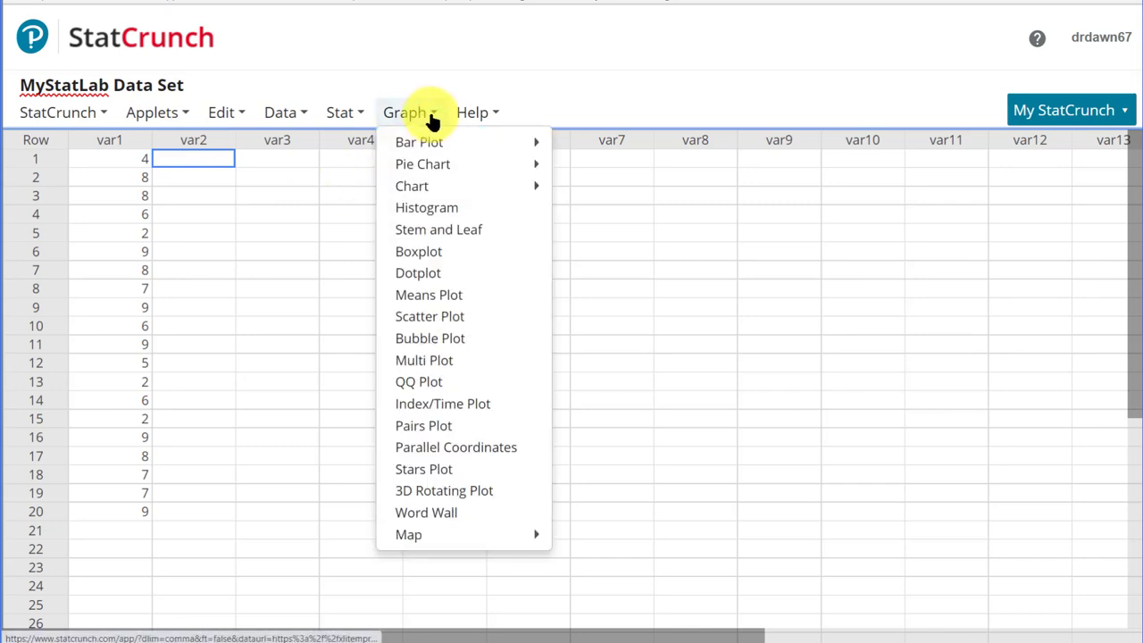
click(444, 255)
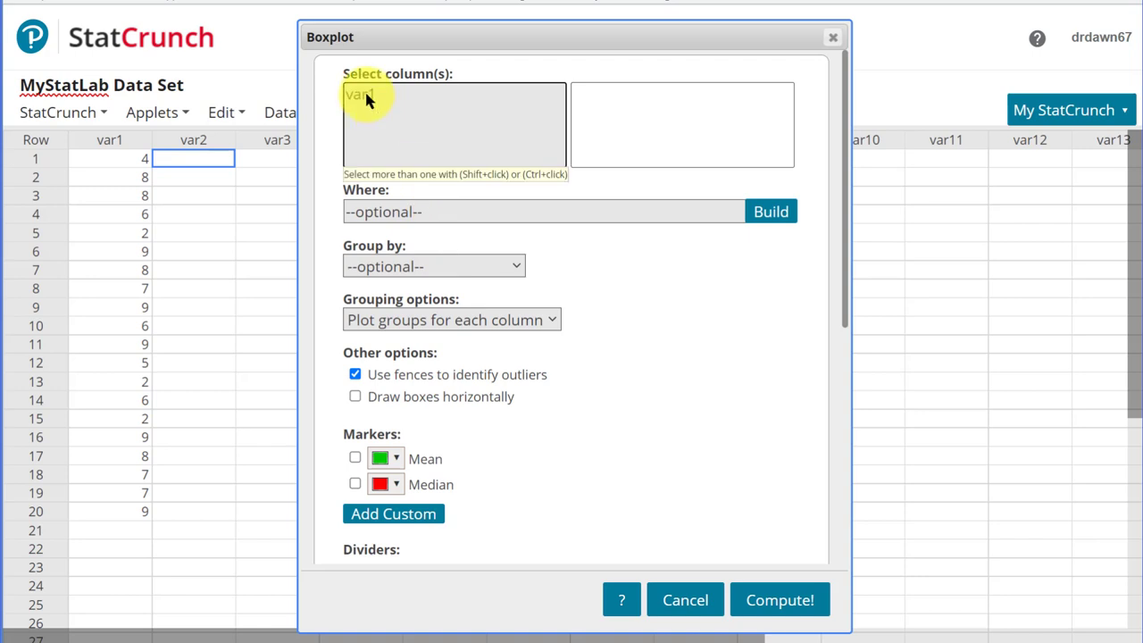
click(365, 95)
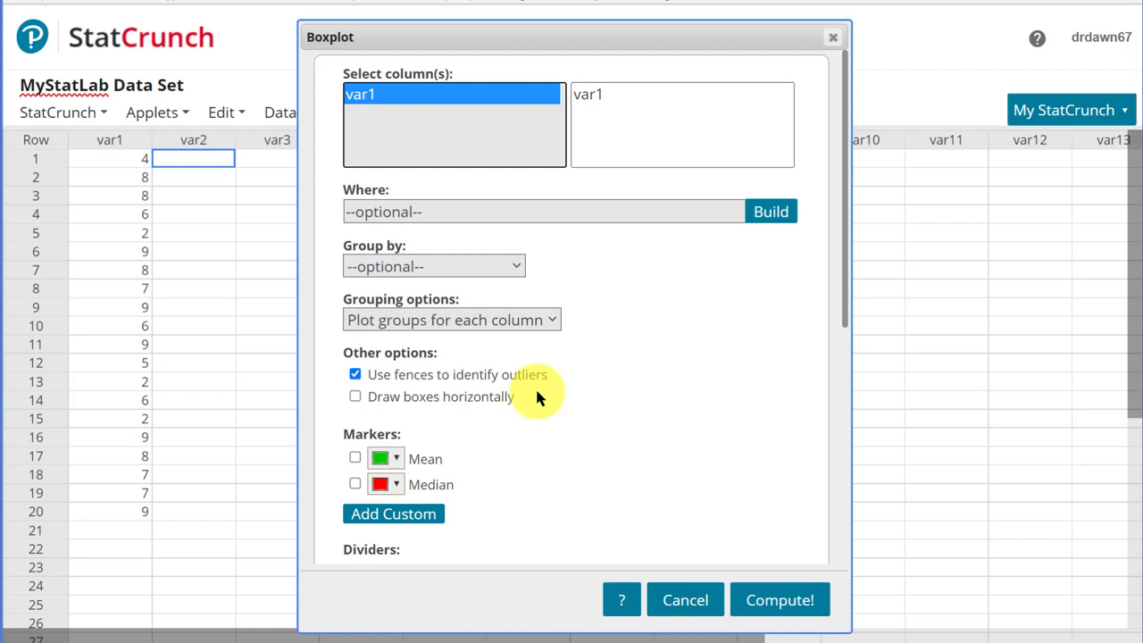
click(355, 375)
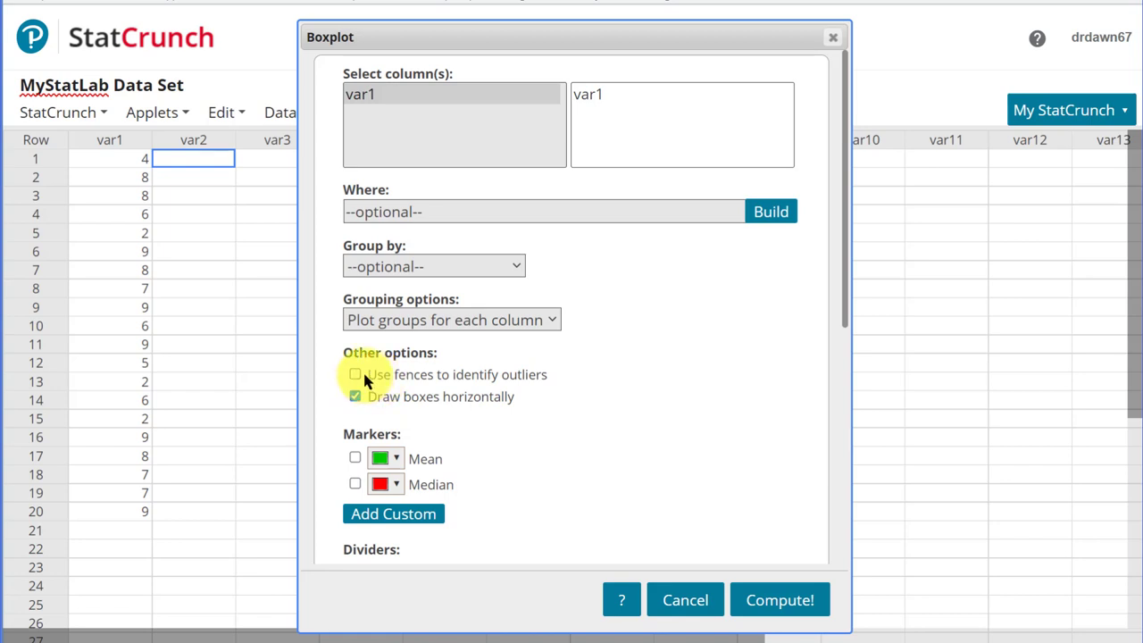
click(775, 599)
Move the boxplot window up-left, widen it and shorten its height
drag(727, 137, 390, 80)
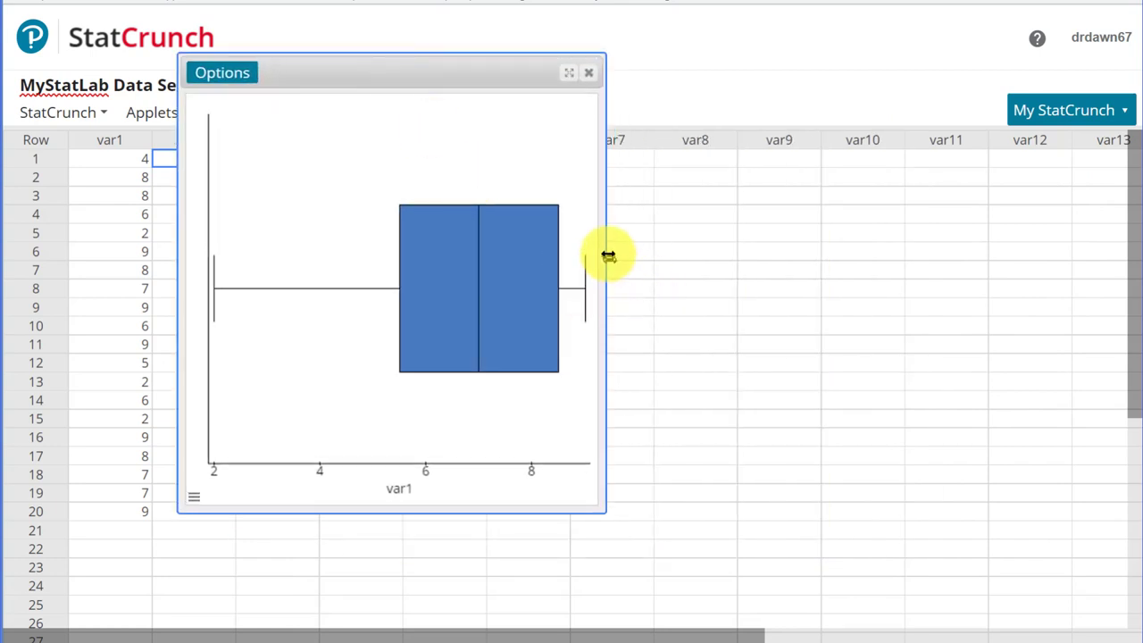
drag(605, 253, 969, 268)
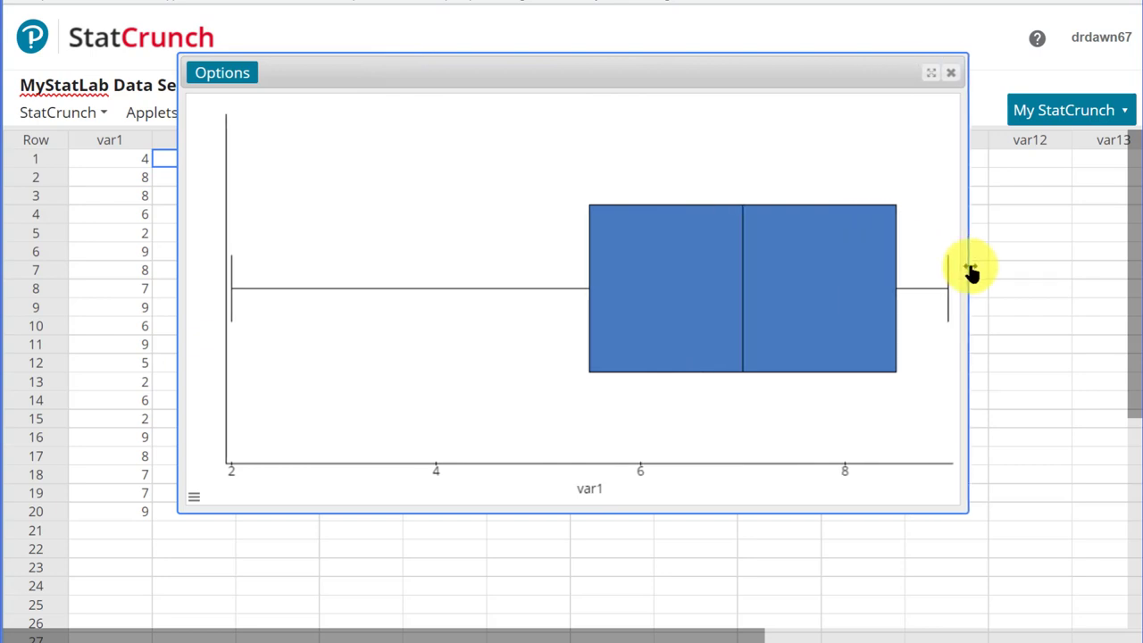
drag(581, 53, 582, 145)
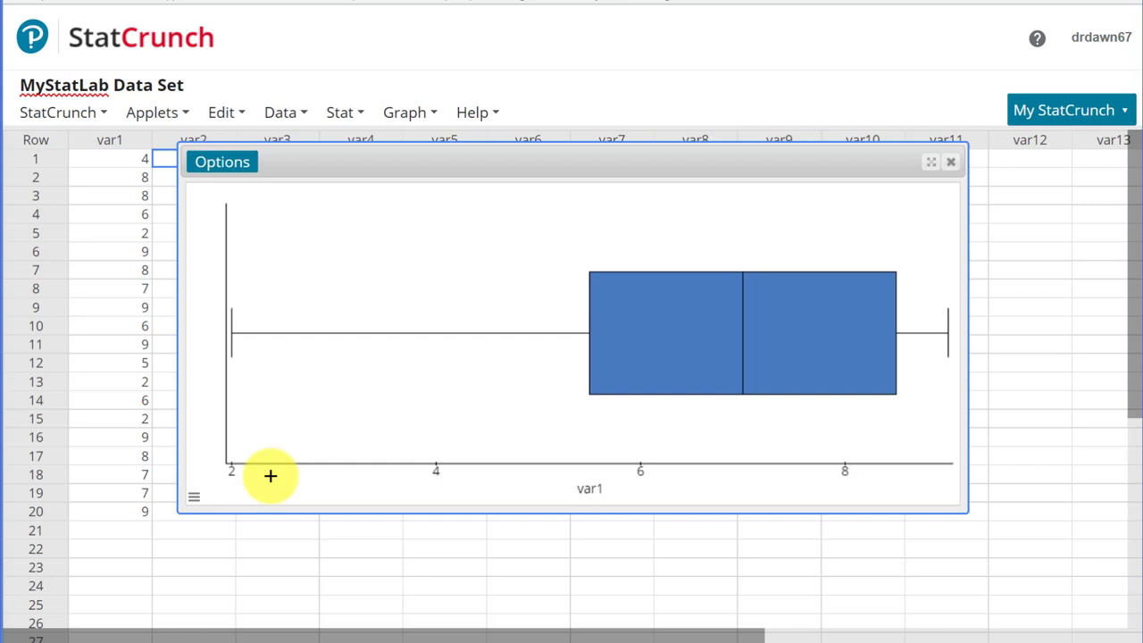
click(195, 502)
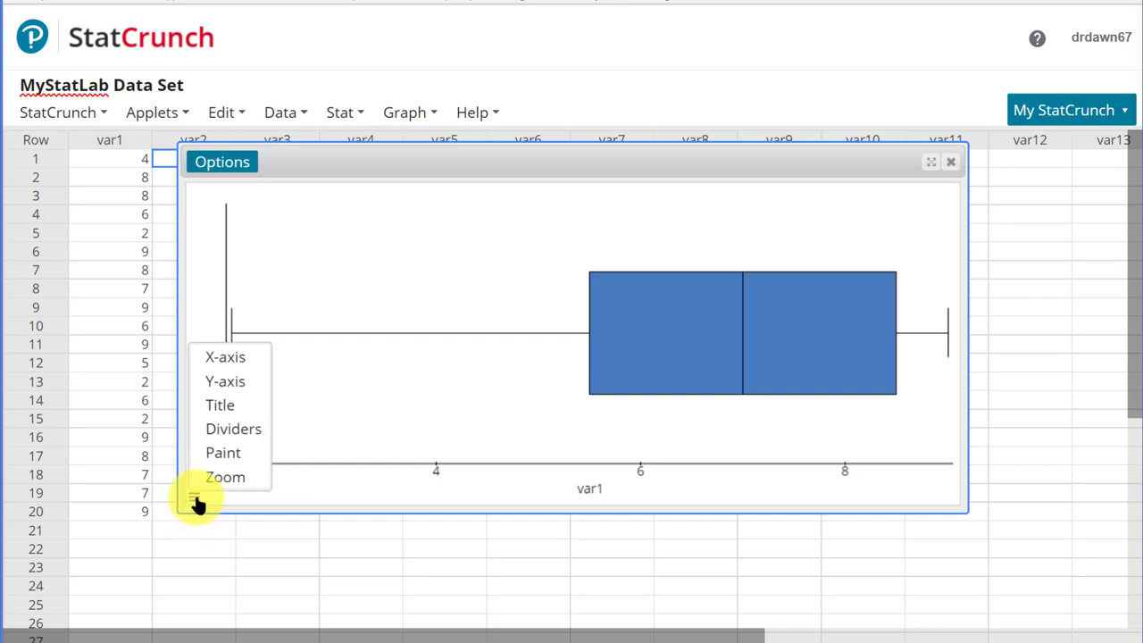
click(225, 357)
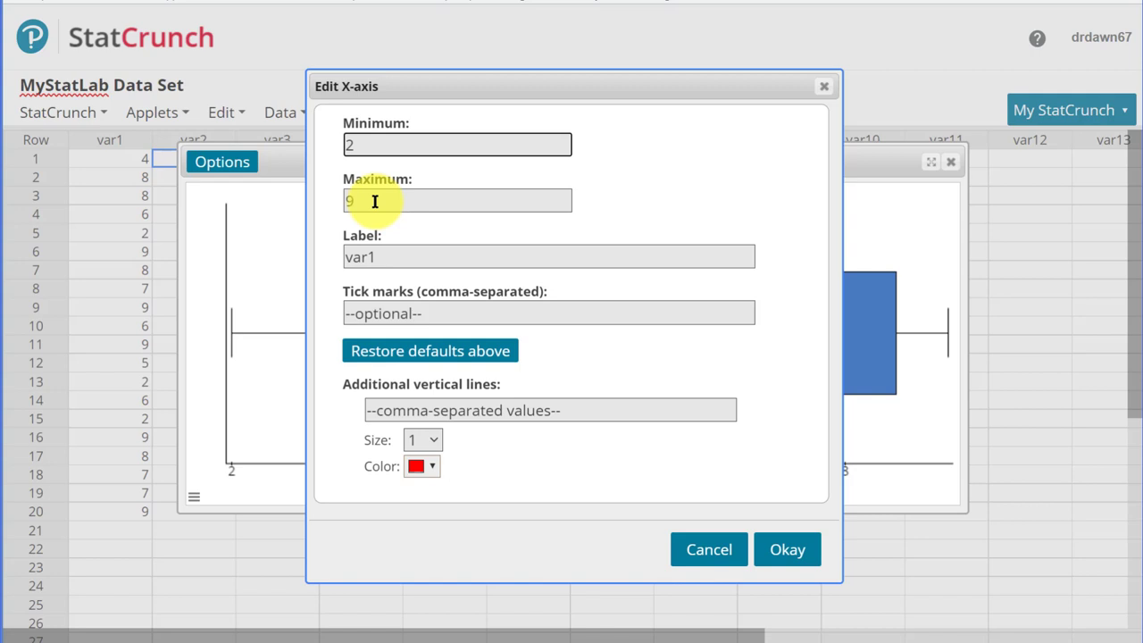
click(785, 558)
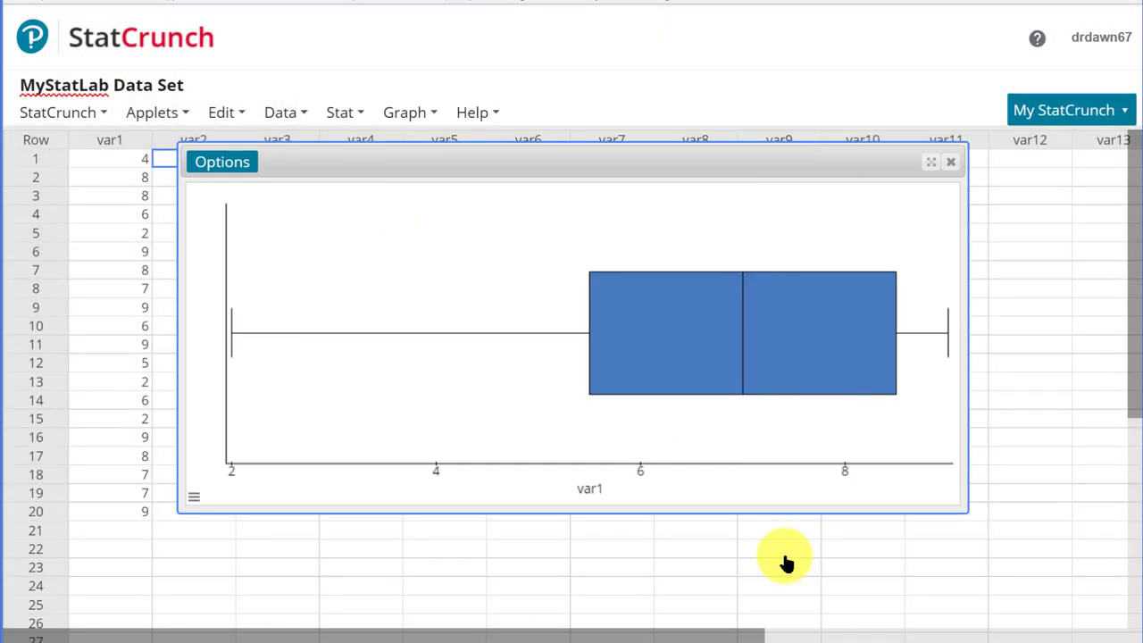
mouse_move(702, 319)
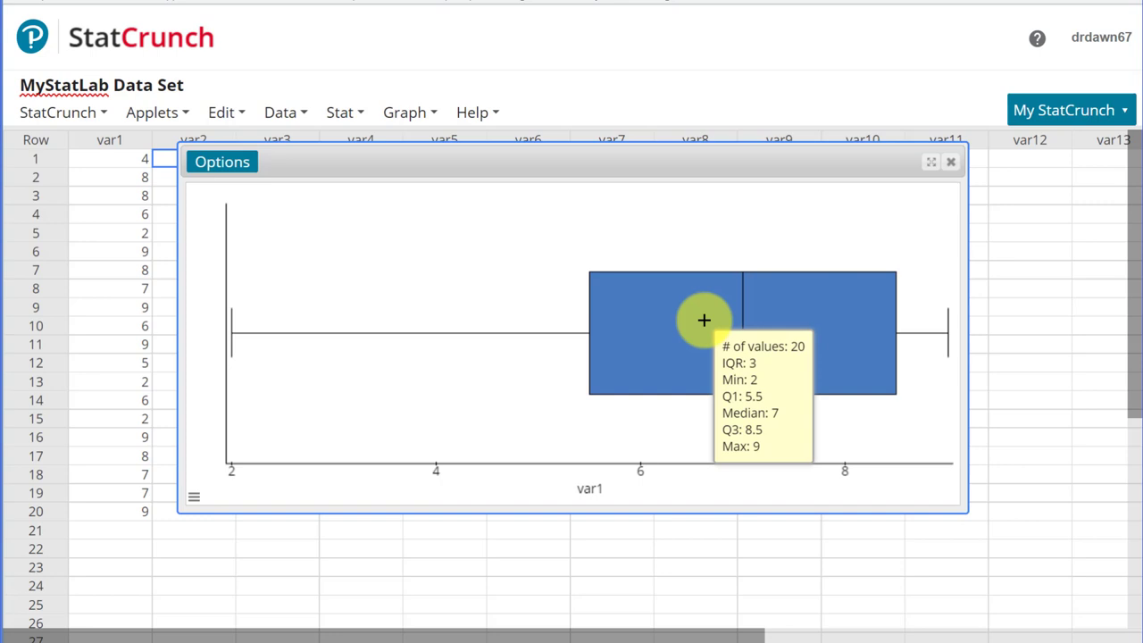
Recompute the var1 boxplot with 'Use fences to identify outliers' turned on
click(224, 170)
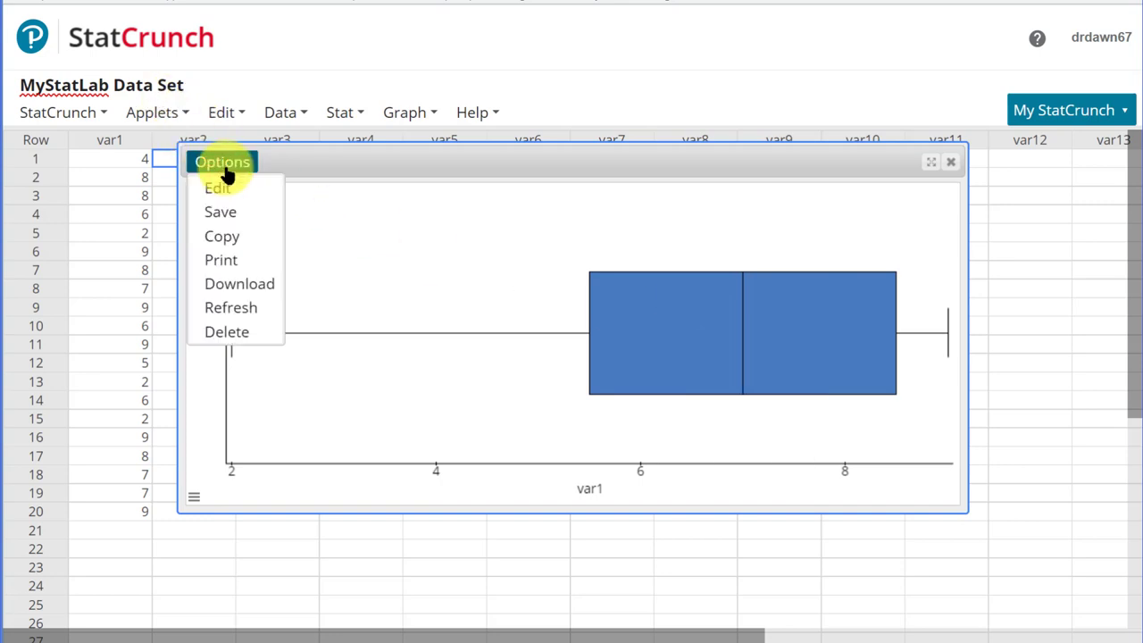
click(225, 186)
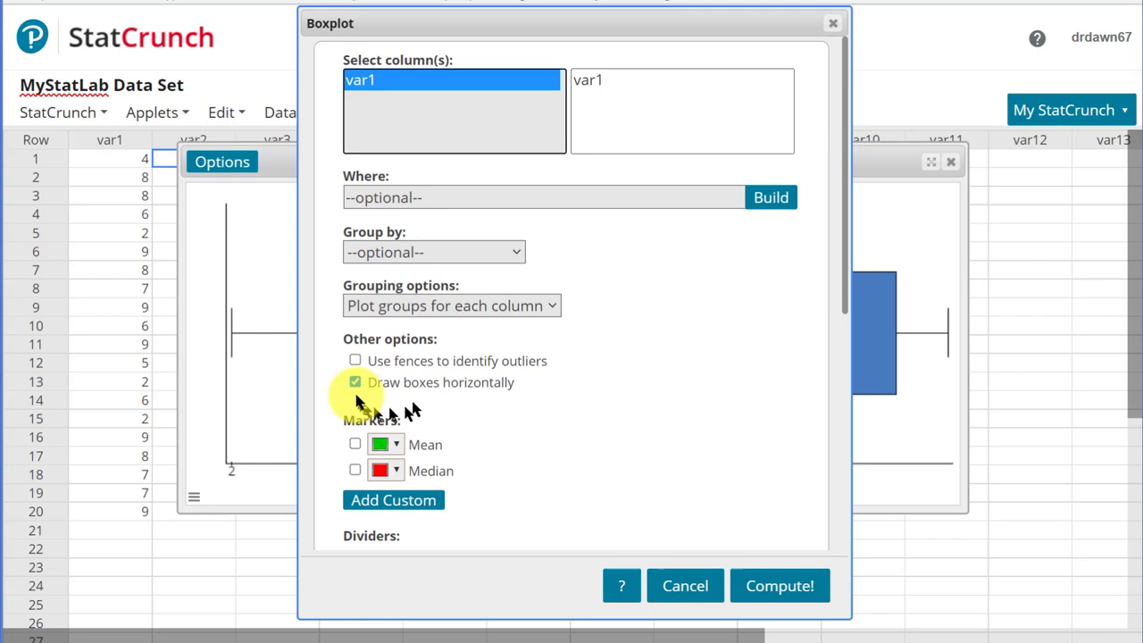
click(354, 361)
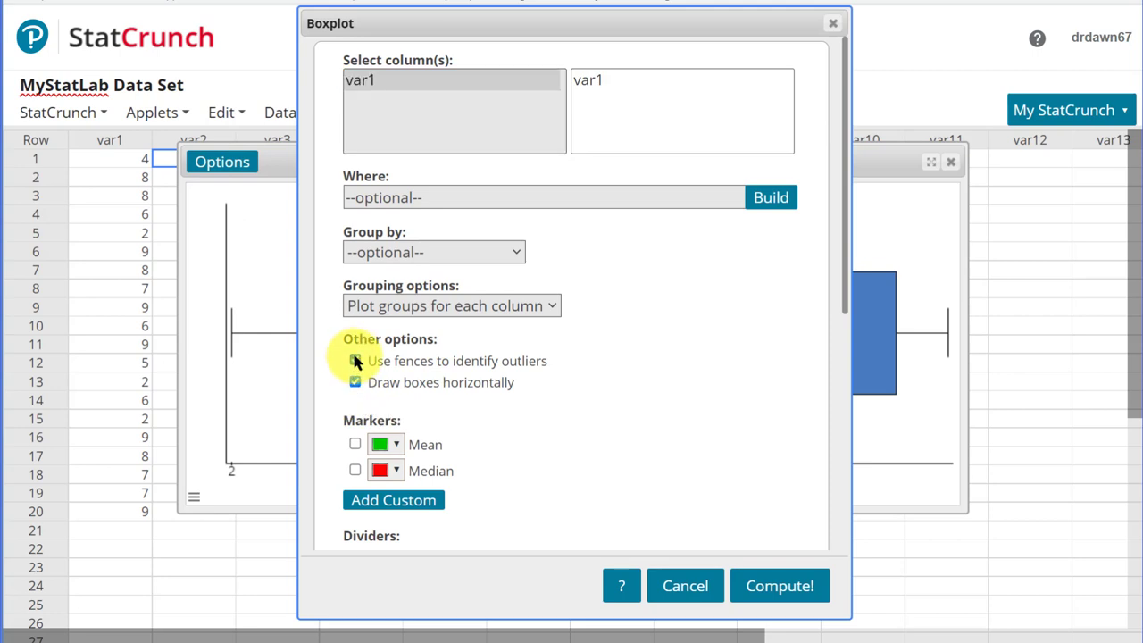
click(779, 586)
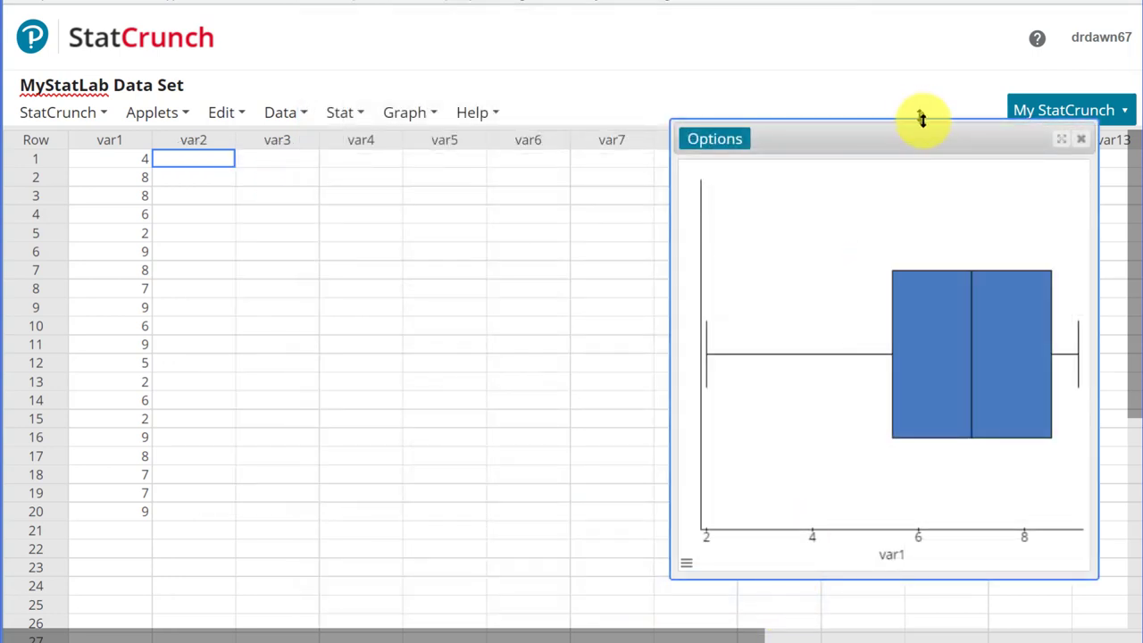
Shift the graph window left and stretch it wider on both sides
drag(920, 123, 720, 126)
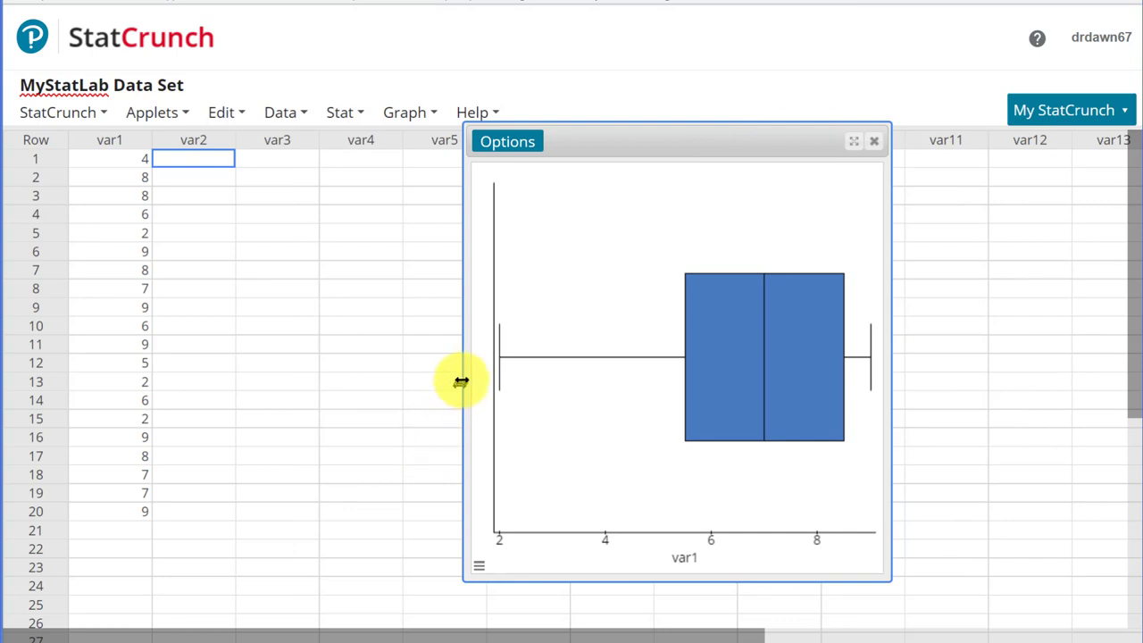
drag(461, 379, 184, 384)
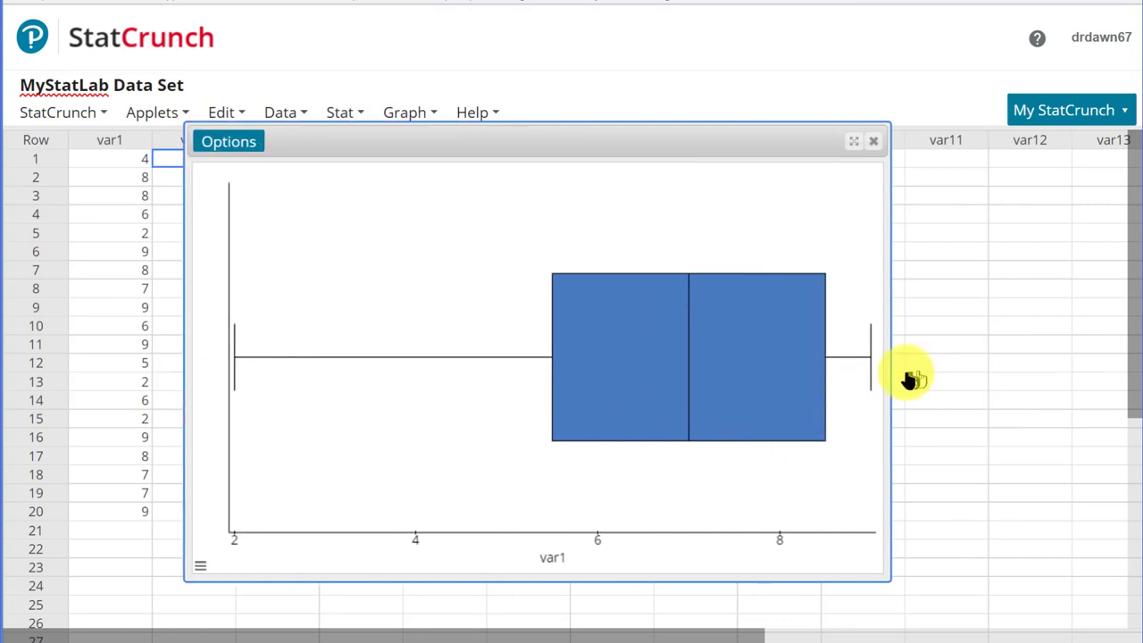
drag(895, 367, 1081, 372)
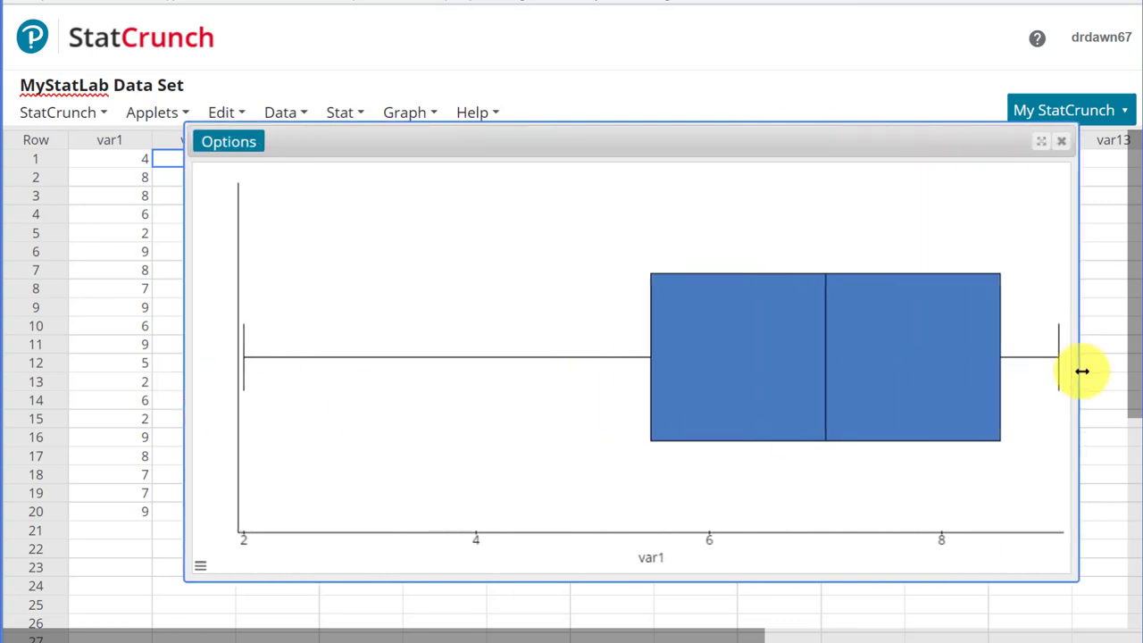
mouse_move(881, 368)
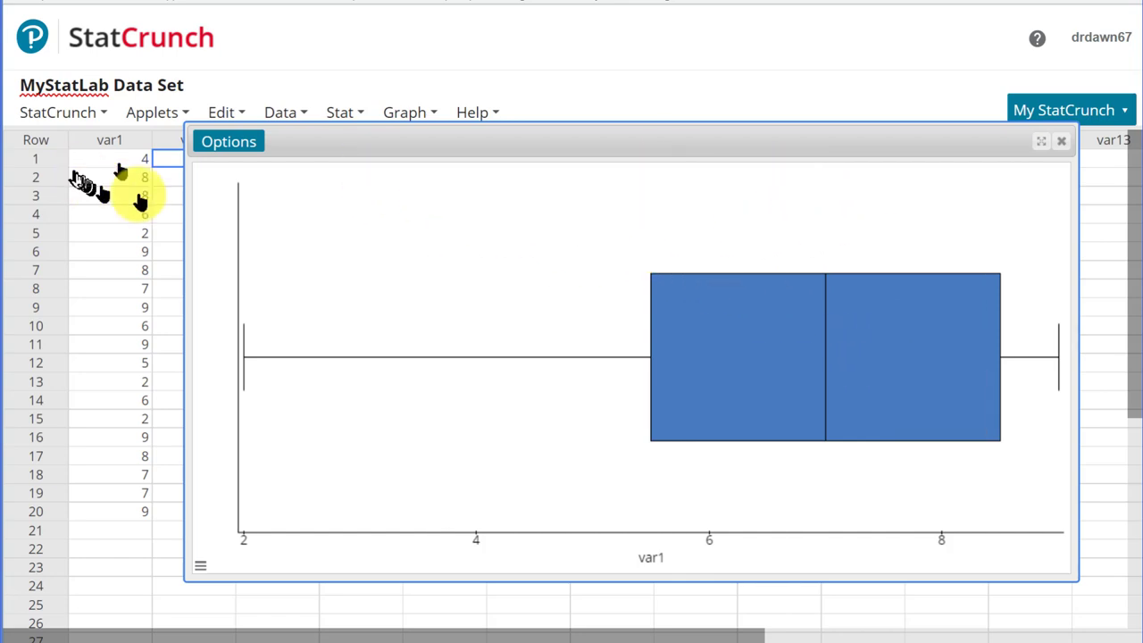
Enter 20 in var1 row 21 and recompute the boxplot to show the new outlier
click(118, 528)
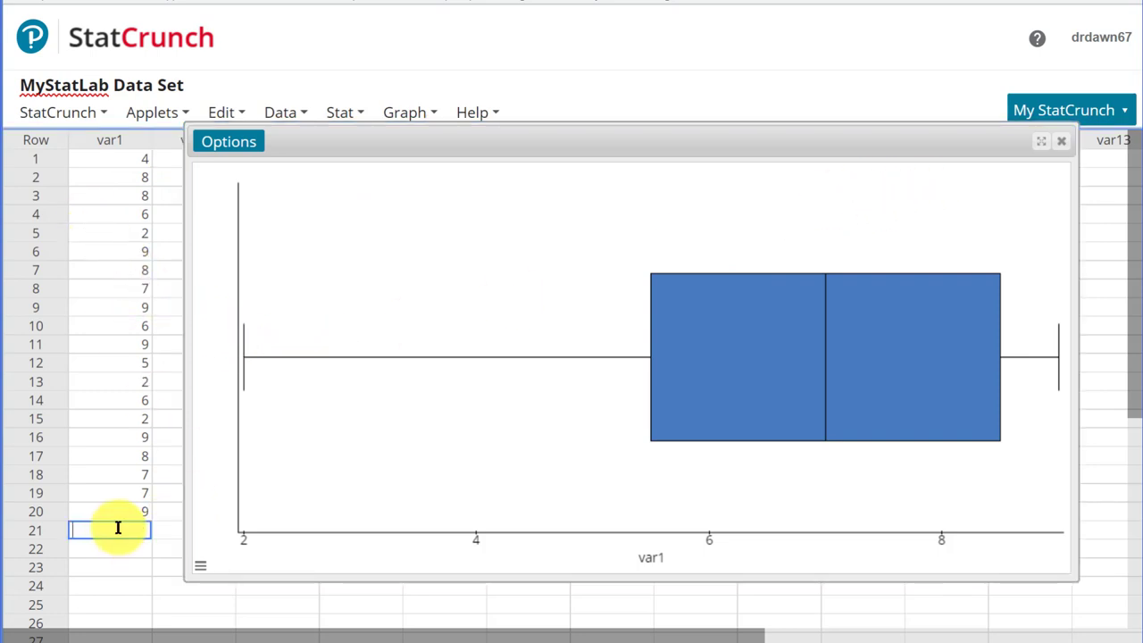
text(20)
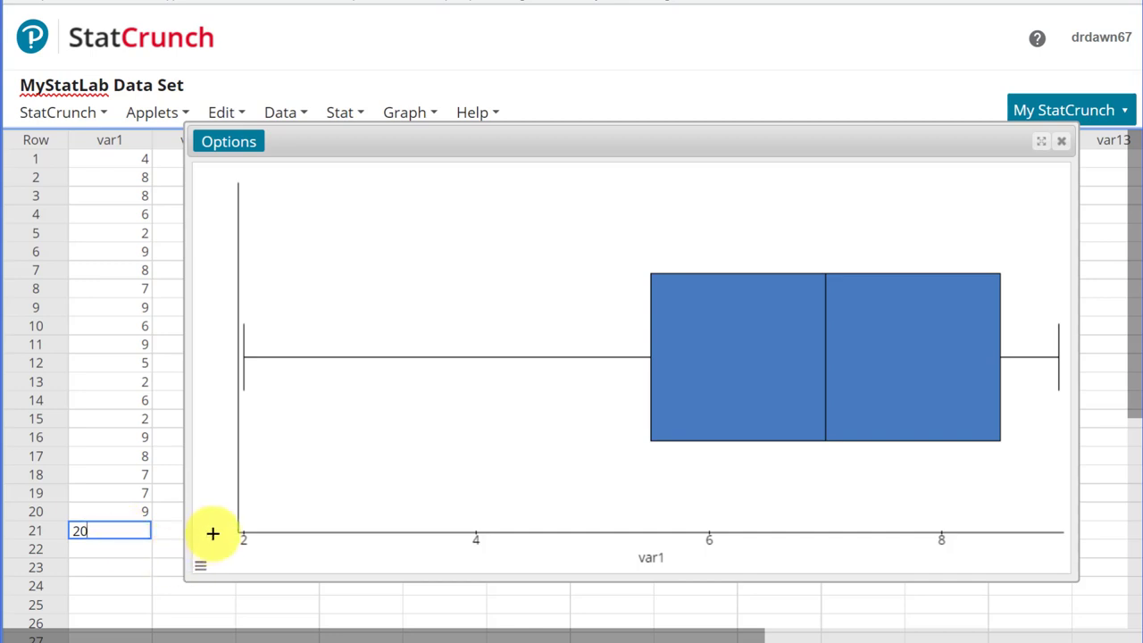
click(230, 150)
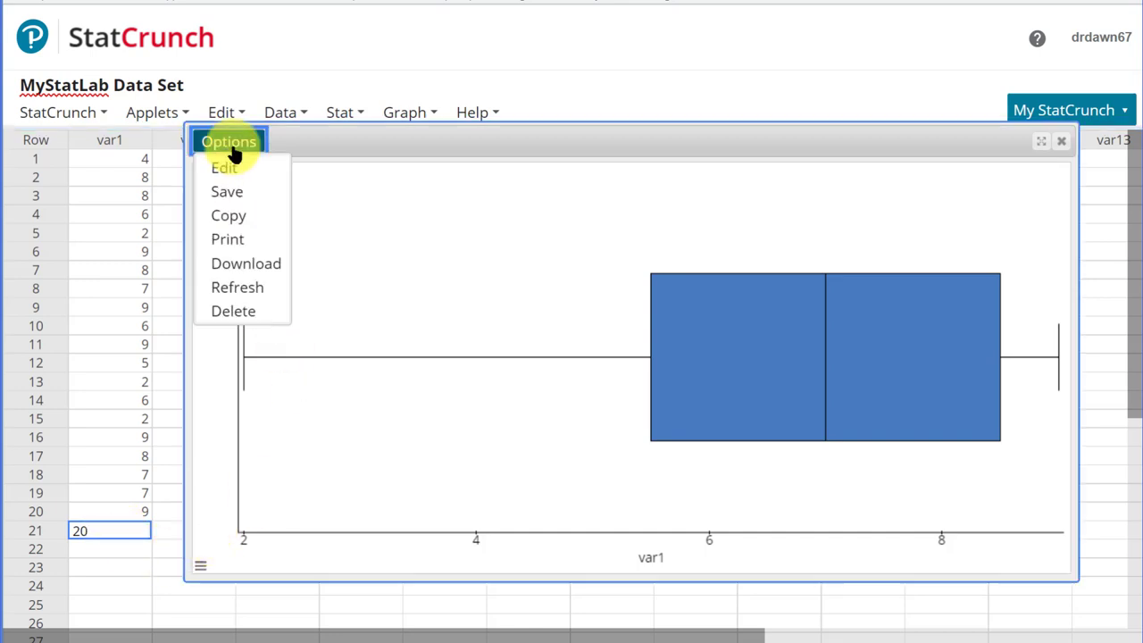
click(230, 168)
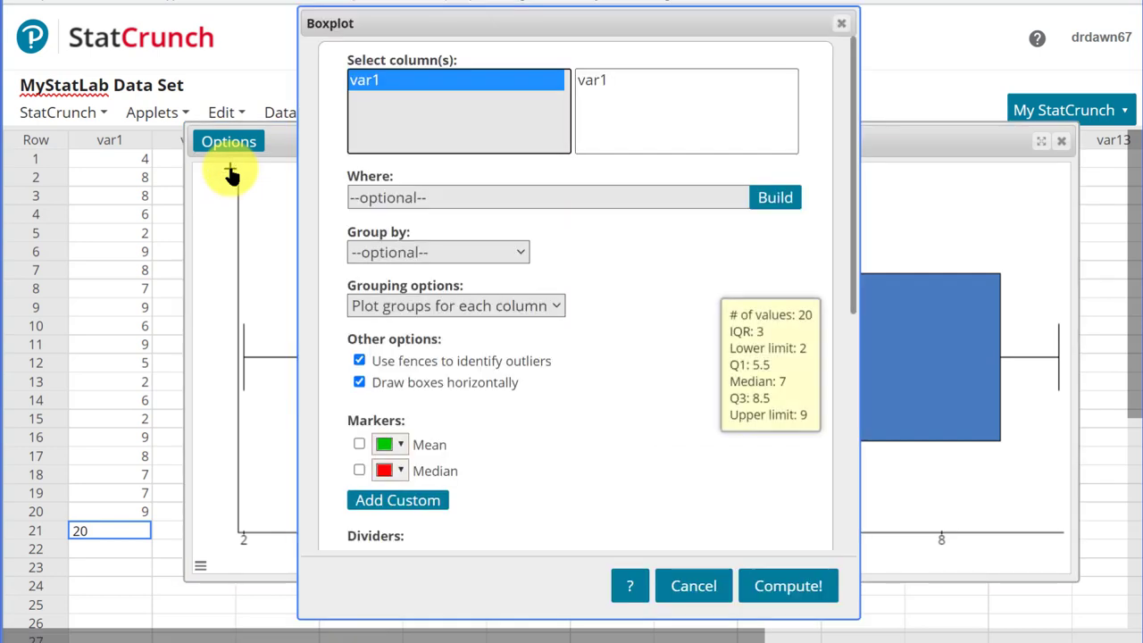
click(786, 589)
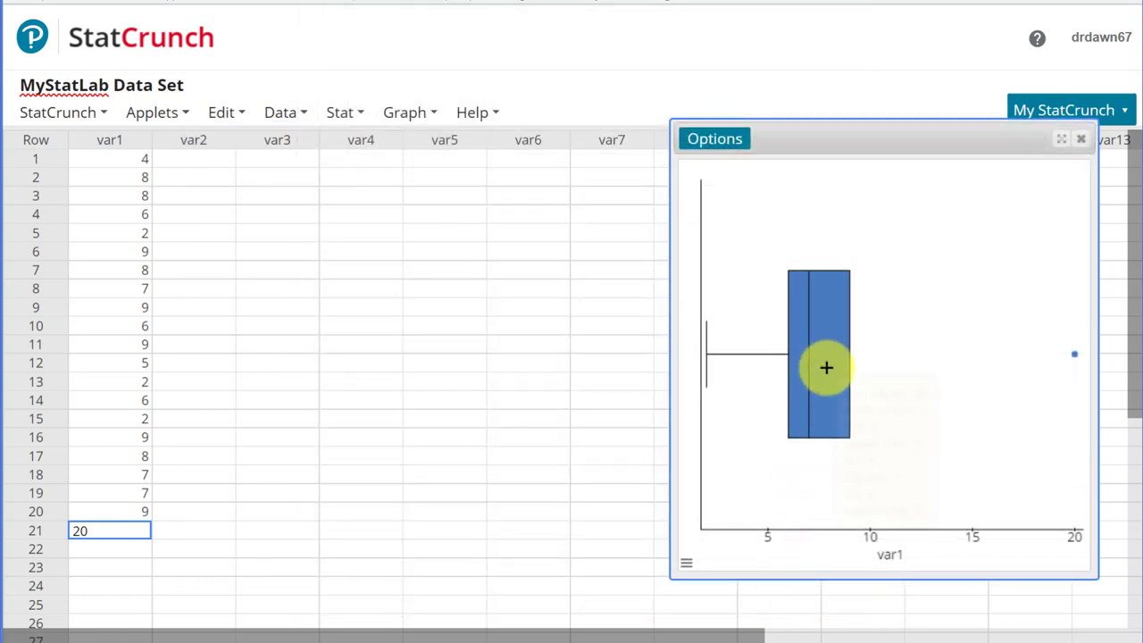
mouse_move(825, 366)
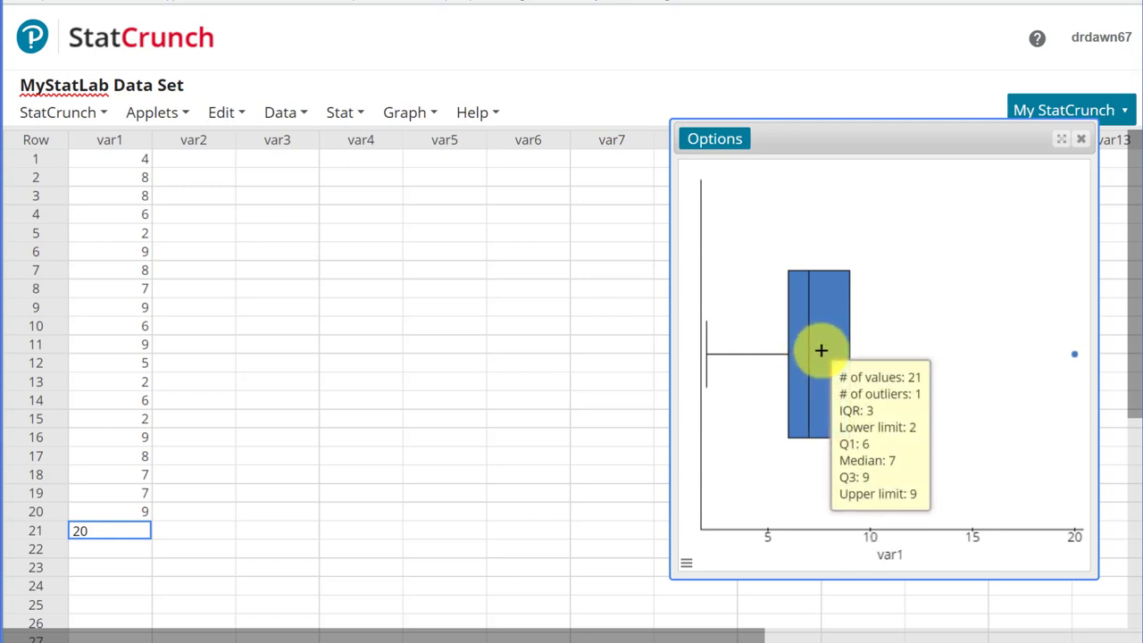
mouse_move(1074, 356)
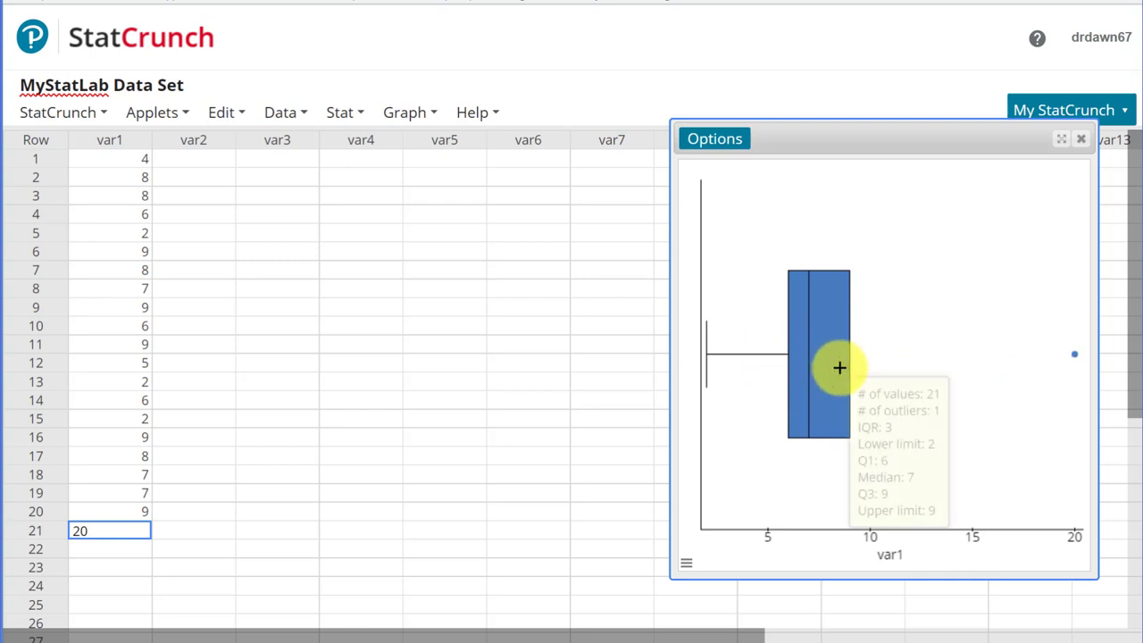
Recompute the boxplot with fences off so the upper whisker reaches 20
click(713, 143)
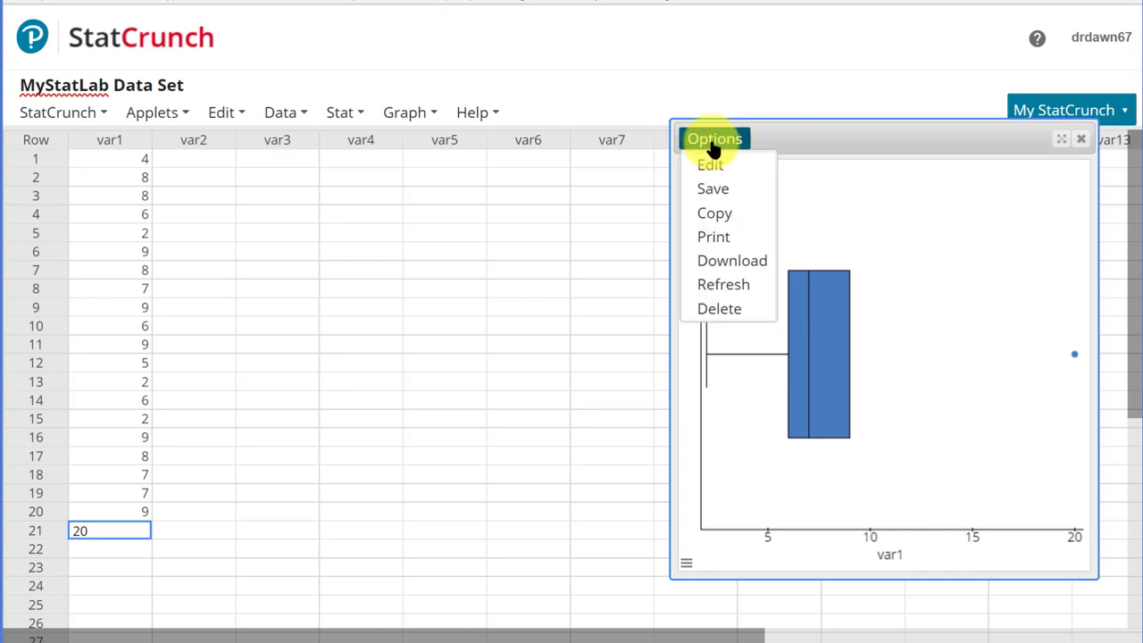
click(714, 166)
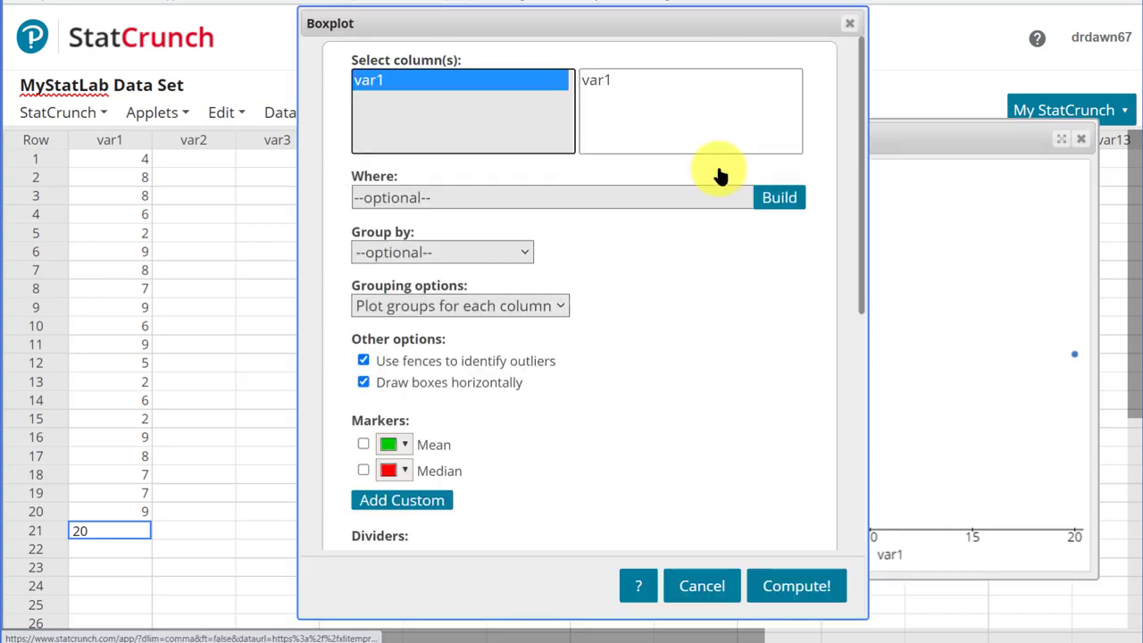
click(364, 361)
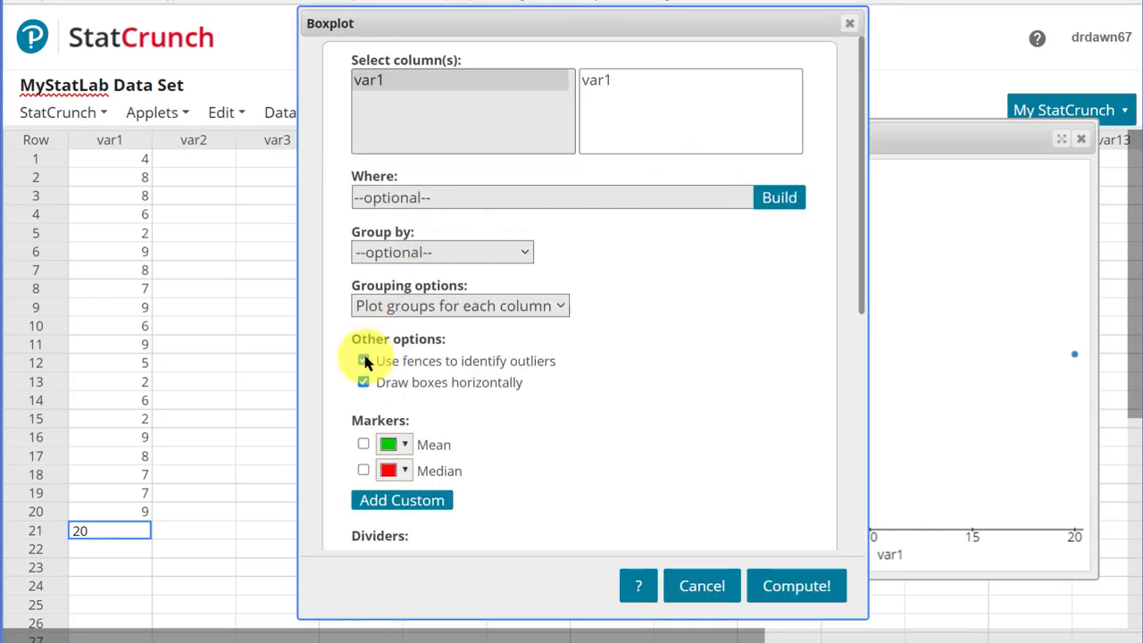
click(771, 594)
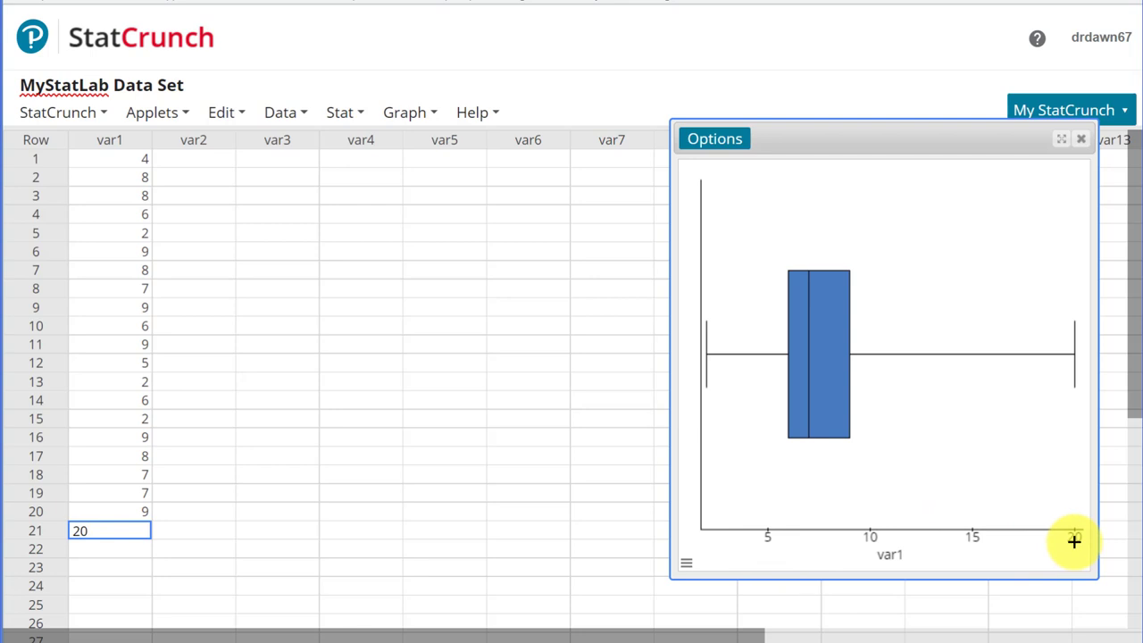
mouse_move(834, 332)
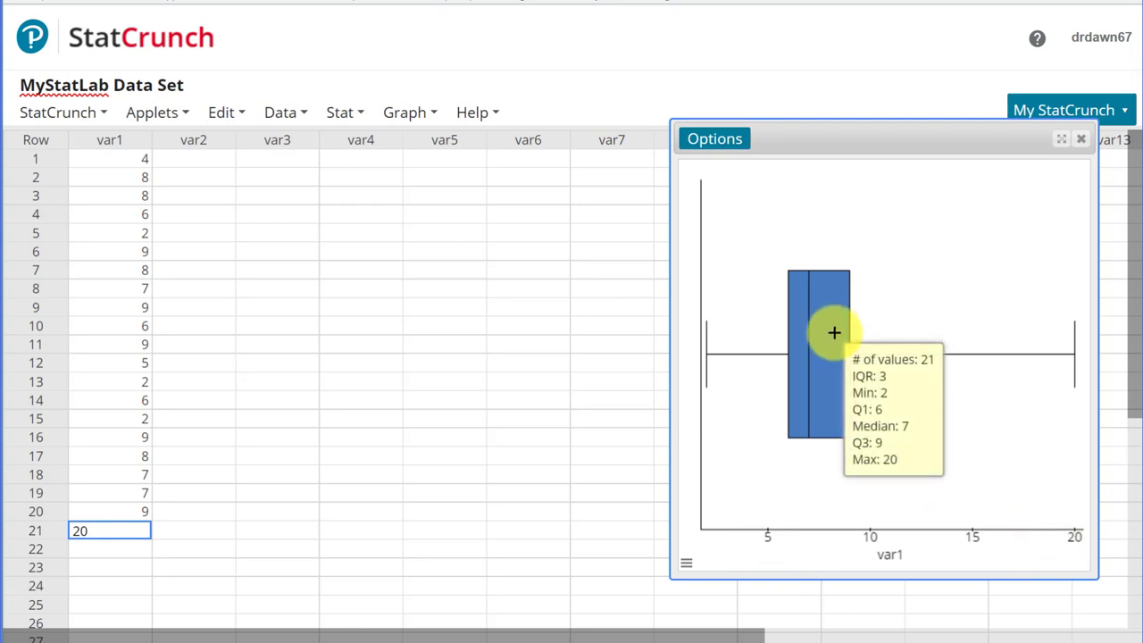